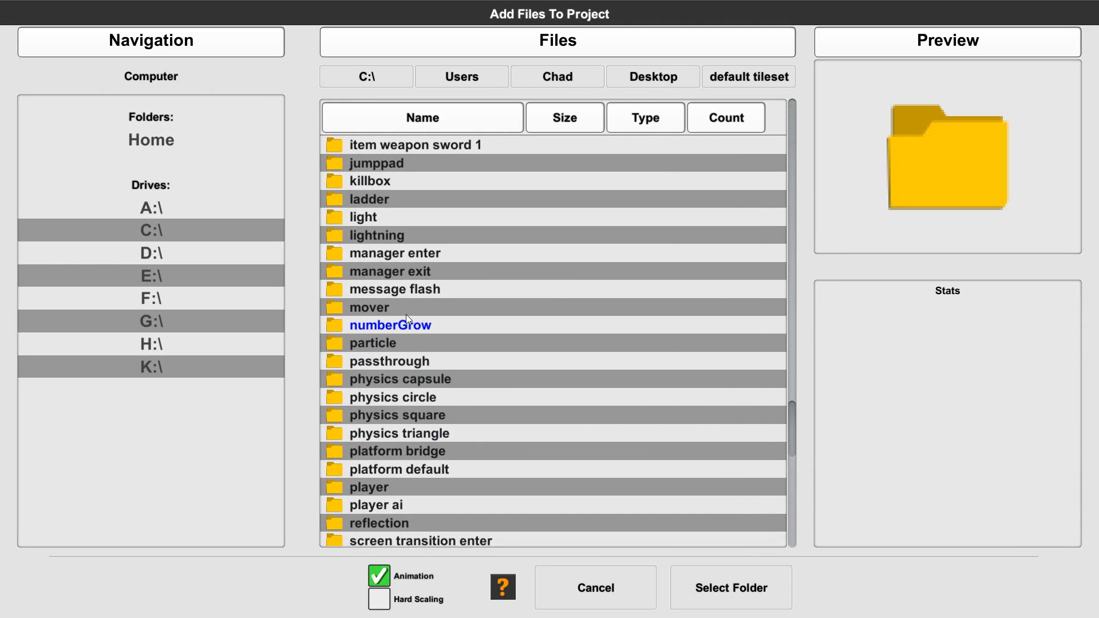
# Add the mover folder to the project as an animation and assign its tile the Block (Standard) type
pyautogui.doubleClick(347, 308)
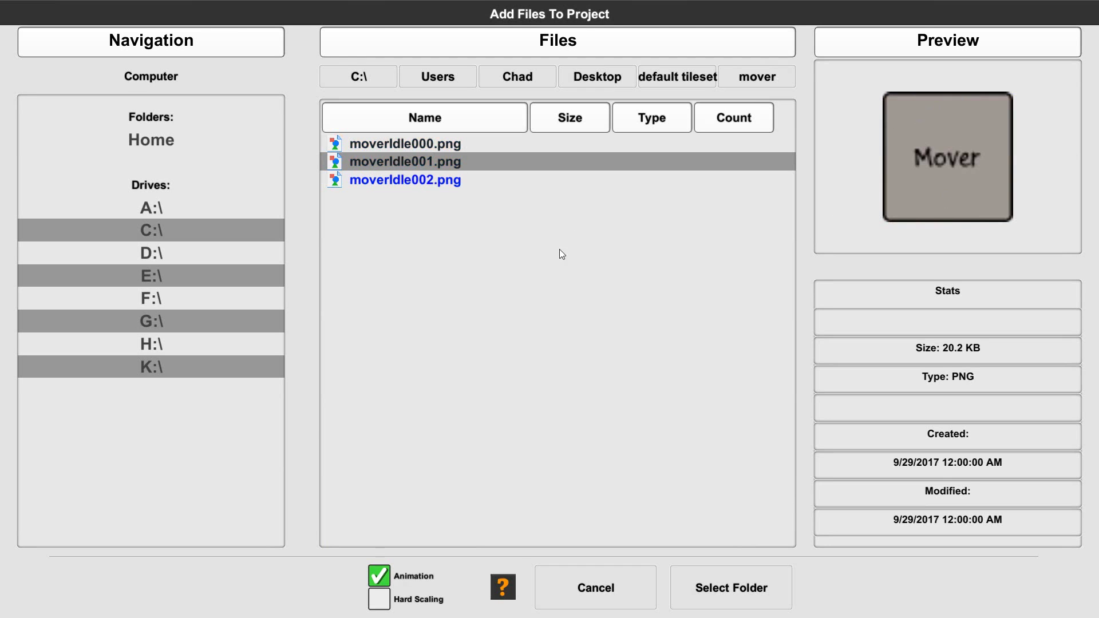
pyautogui.click(729, 578)
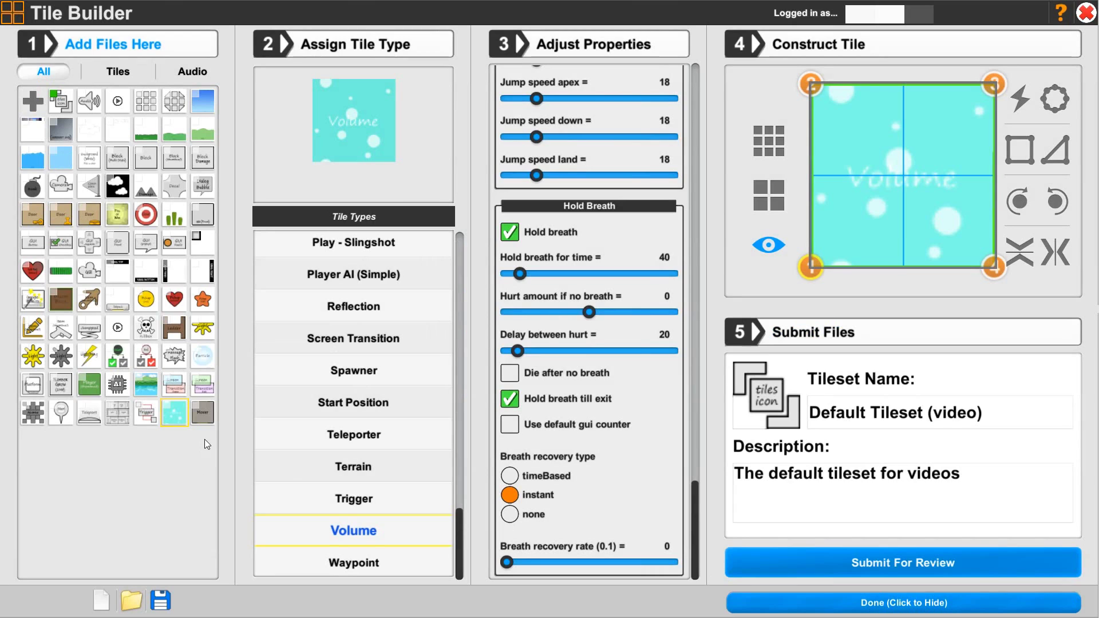
pyautogui.click(201, 413)
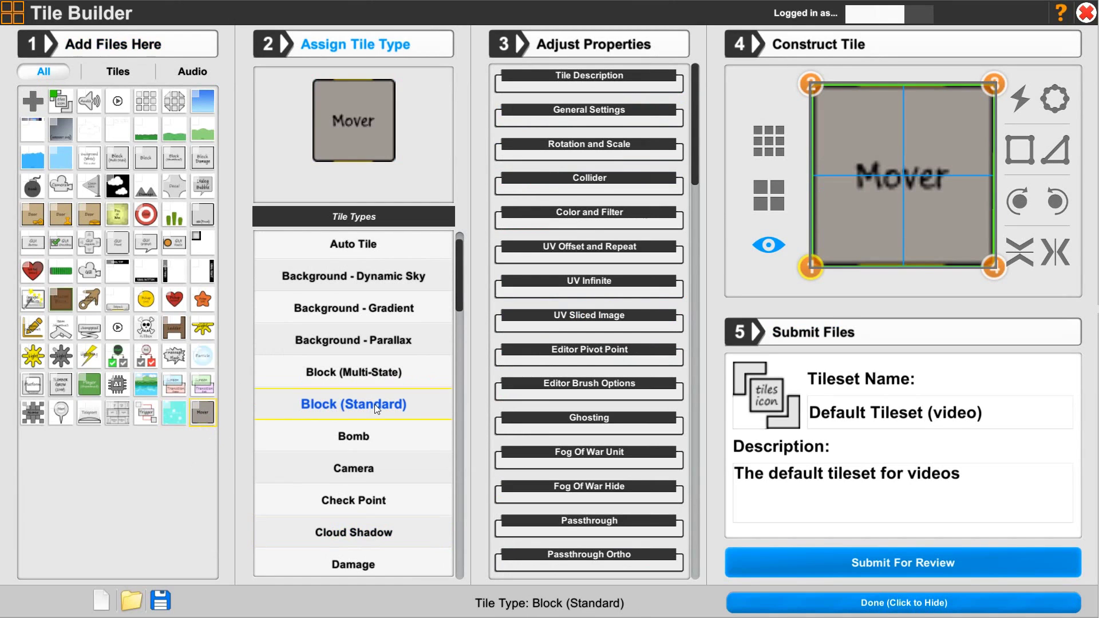
# Name the tile Mover and describe it as "Moves tile back and forth"
pyautogui.click(543, 80)
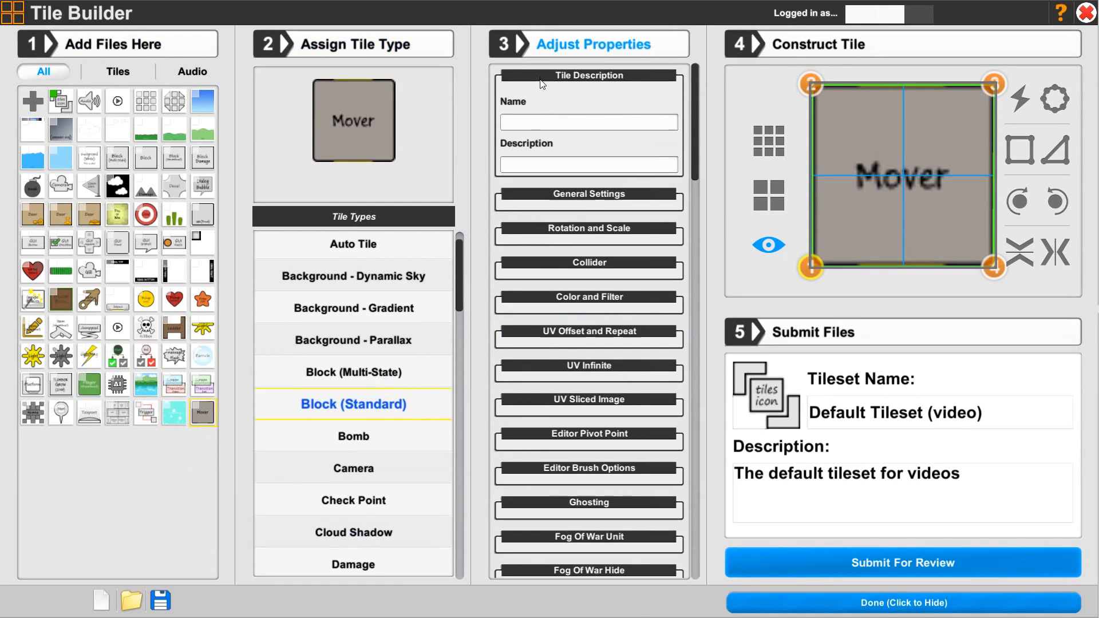
pyautogui.write('Move')
pyautogui.write('Move')
pyautogui.write('s tile back and f')
pyautogui.write('orth')
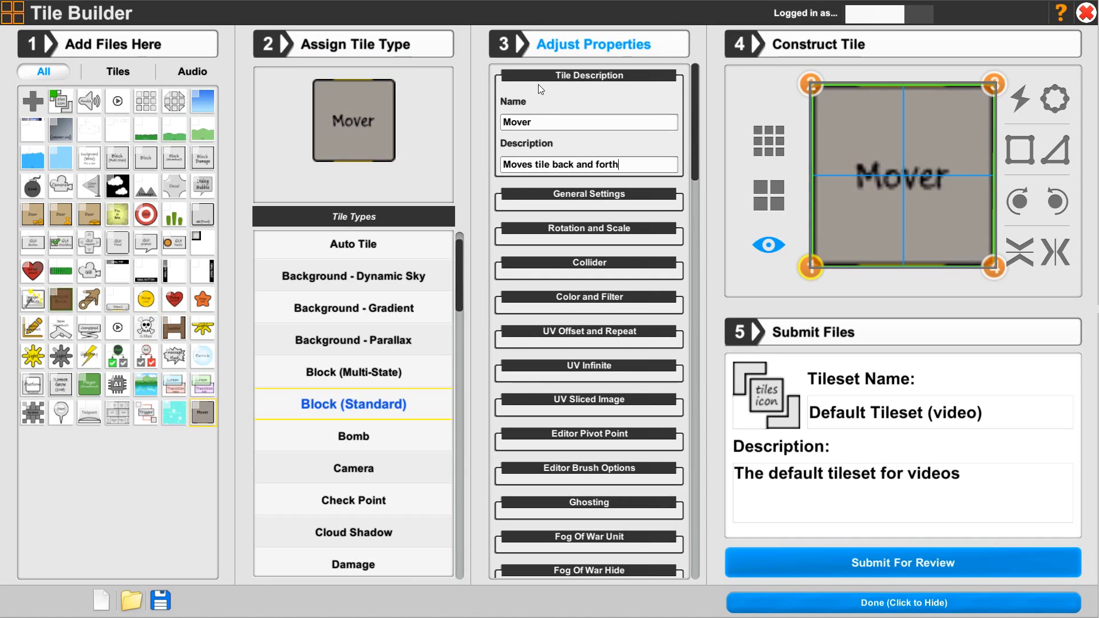
pyautogui.click(538, 84)
# Set the Mover tile's thumbnail image to moverIdle in its general settings
pyautogui.click(541, 117)
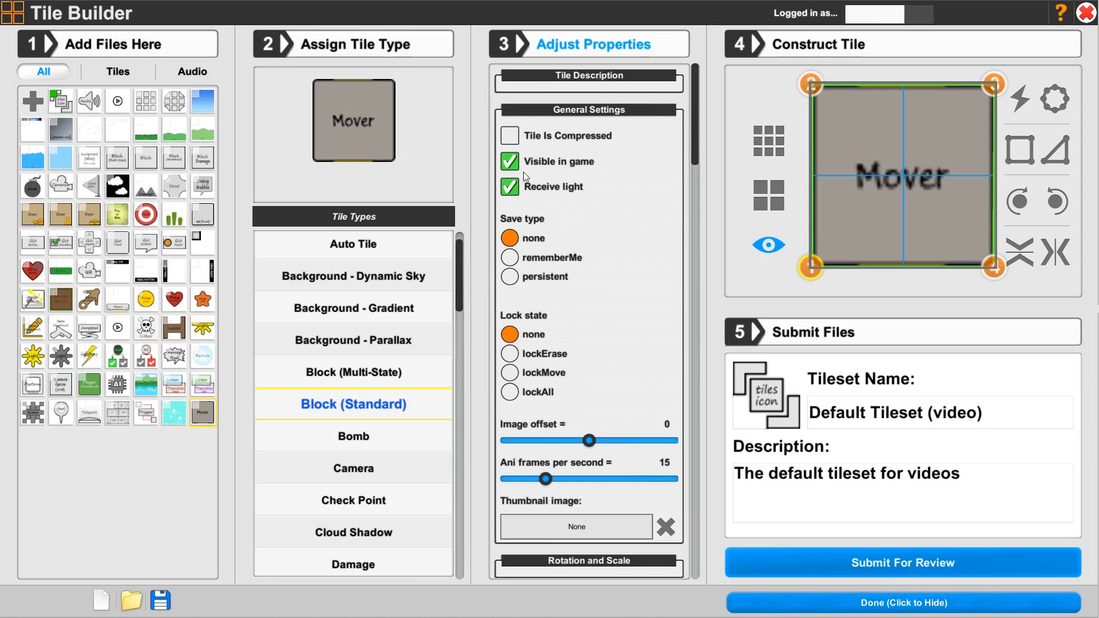
pyautogui.click(523, 532)
pyautogui.scroll(-4, 558, 506)
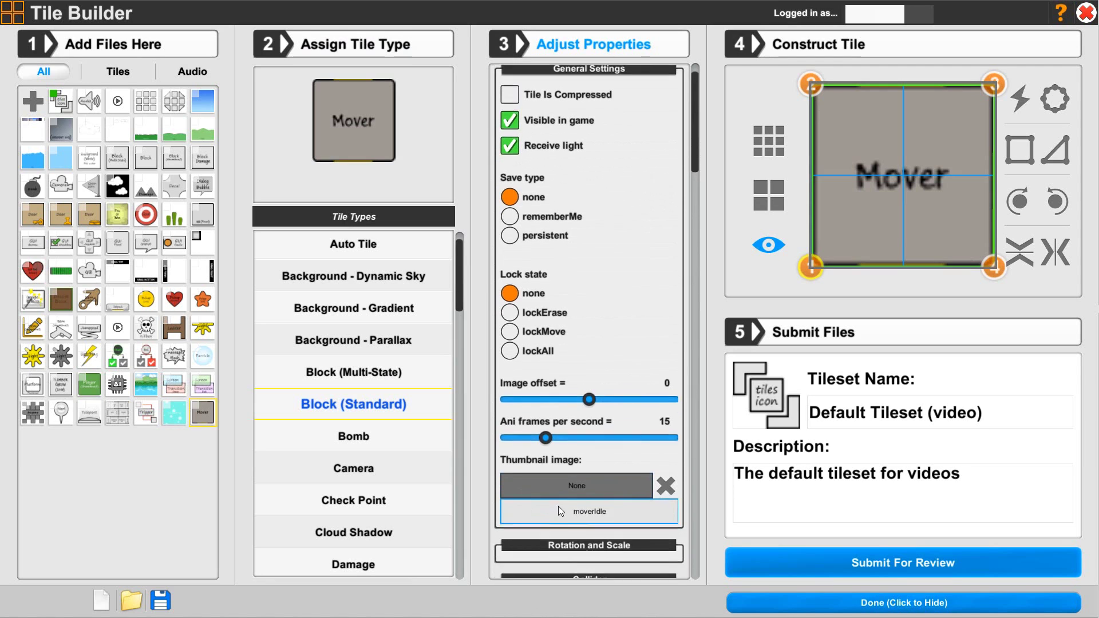
pyautogui.click(579, 440)
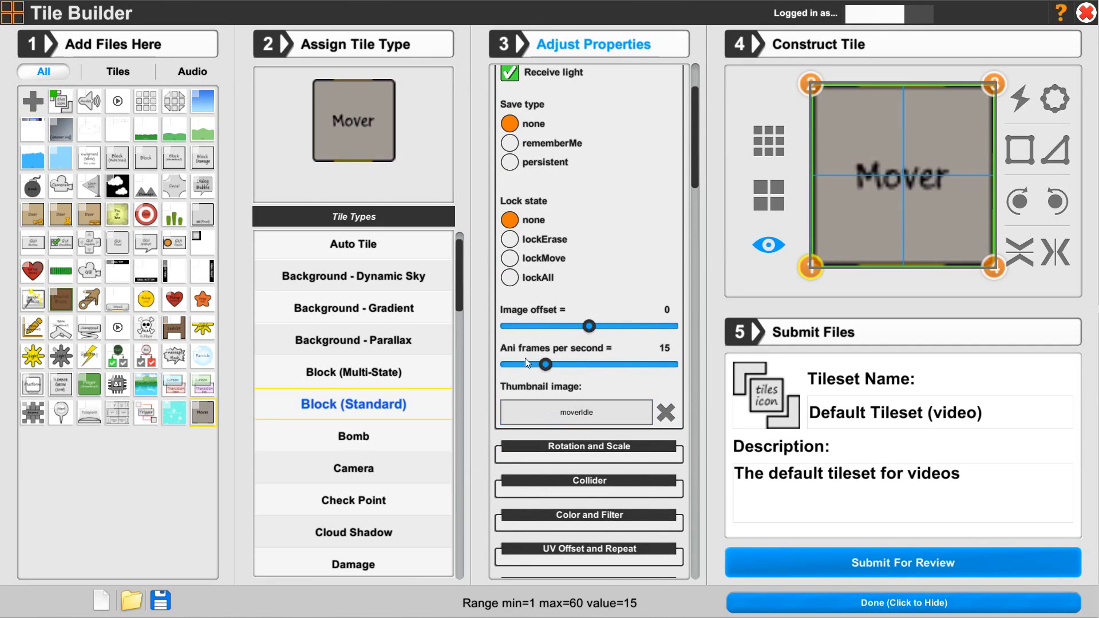
# Set the Mover tile's animation speed to 8 frames per second and its image offset to 1
pyautogui.moveTo(523, 362); pyautogui.dragTo(530, 371)
pyautogui.press('Left')
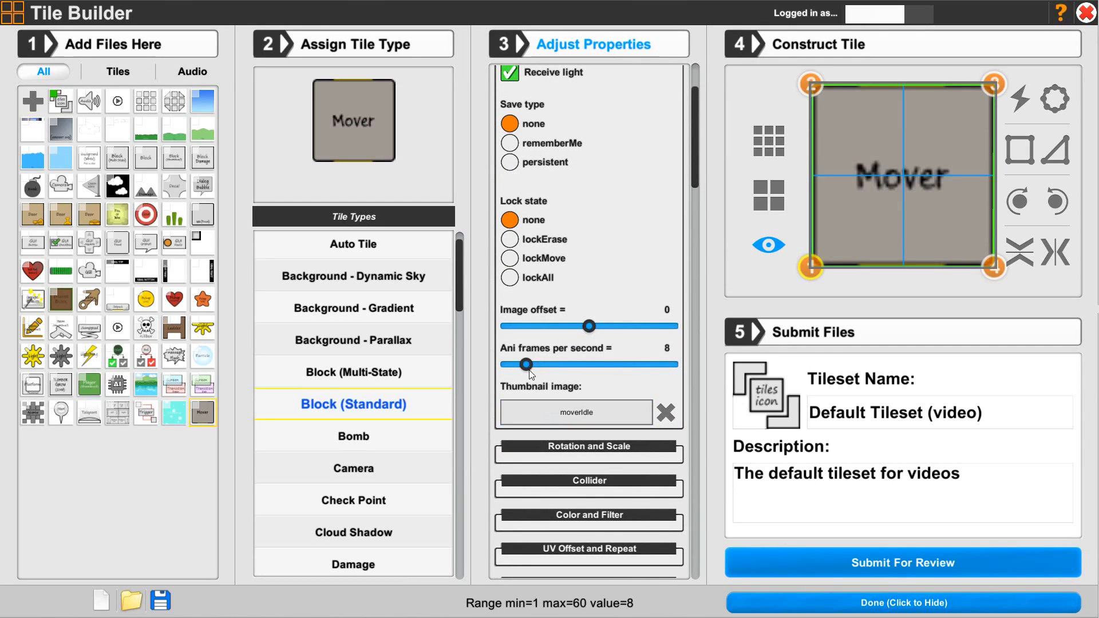
pyautogui.moveTo(588, 327); pyautogui.dragTo(602, 330)
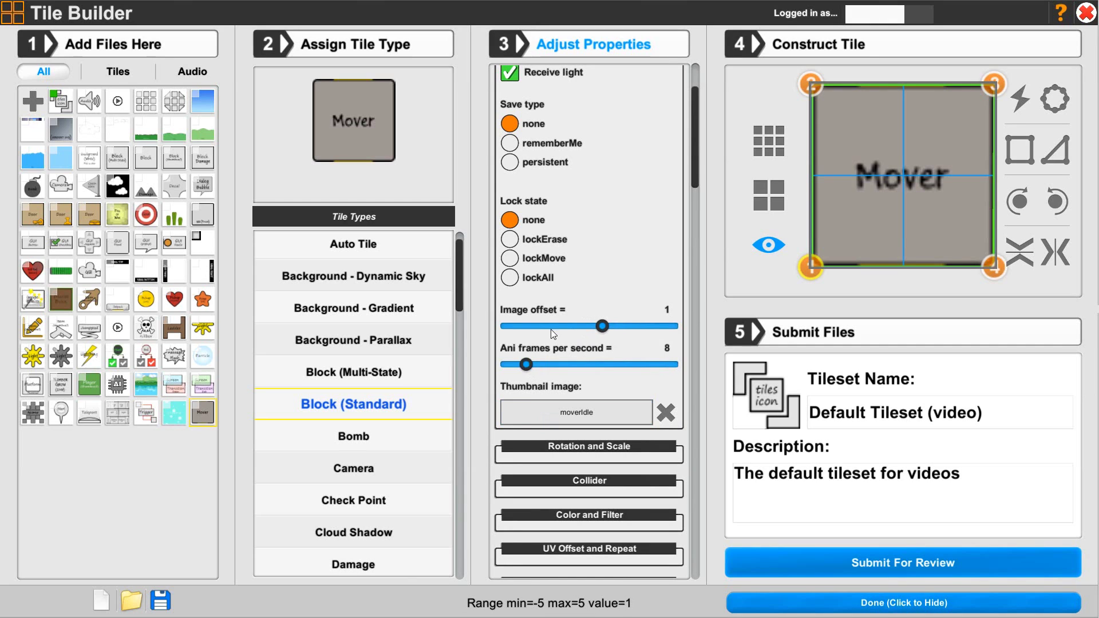
pyautogui.scroll(5, 551, 328)
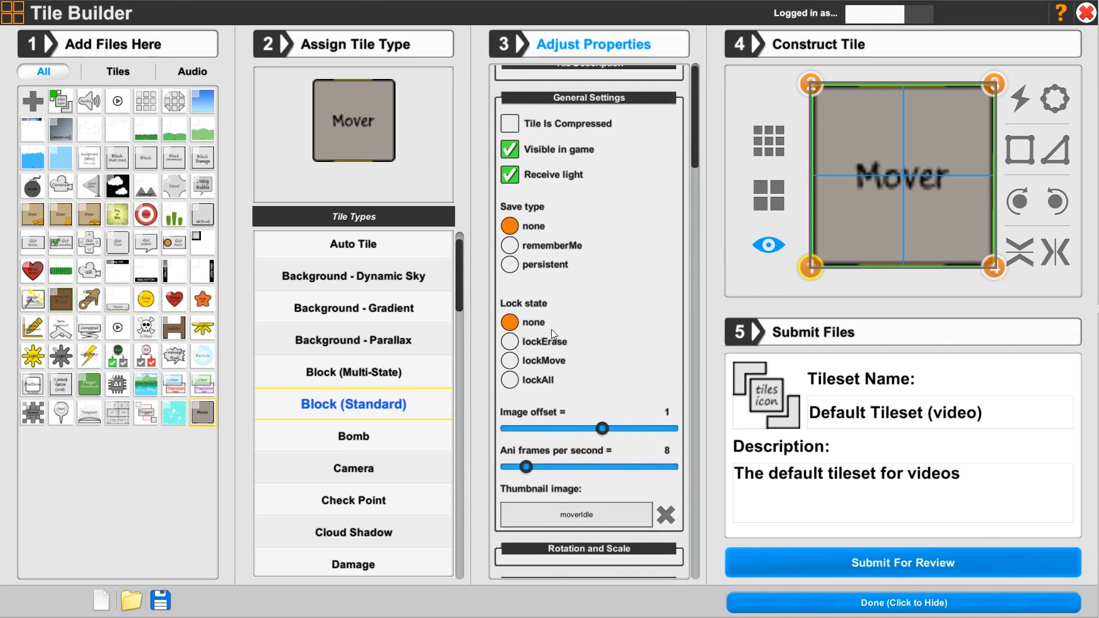
pyautogui.click(564, 110)
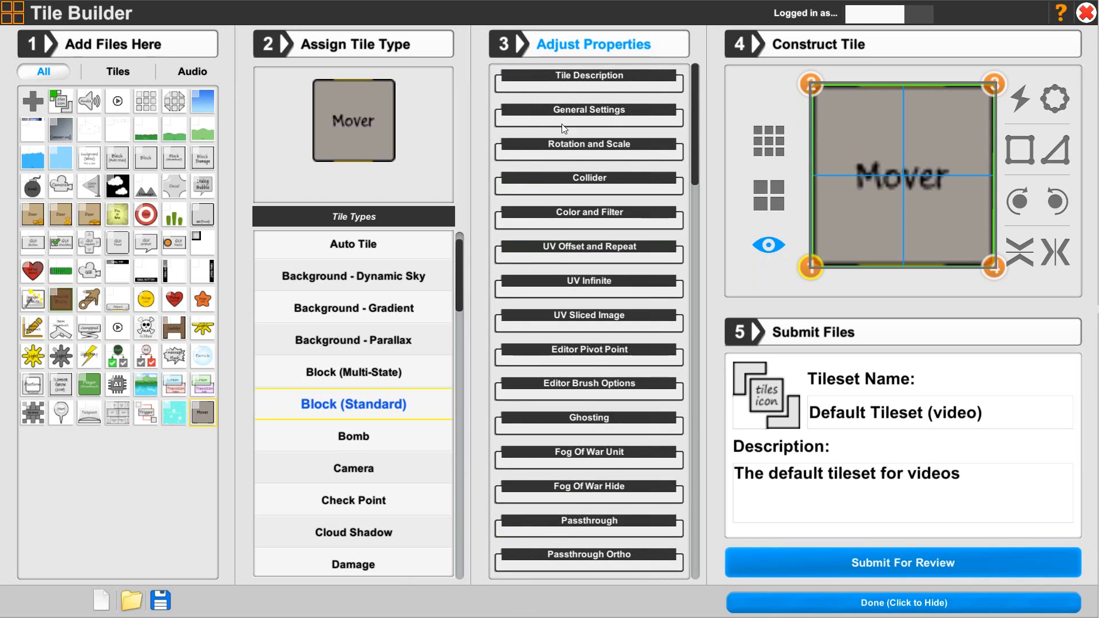
# Check the collider settings and assign moverIdle as the tile's Start (Once) and Idle (Loop) animations
pyautogui.click(535, 178)
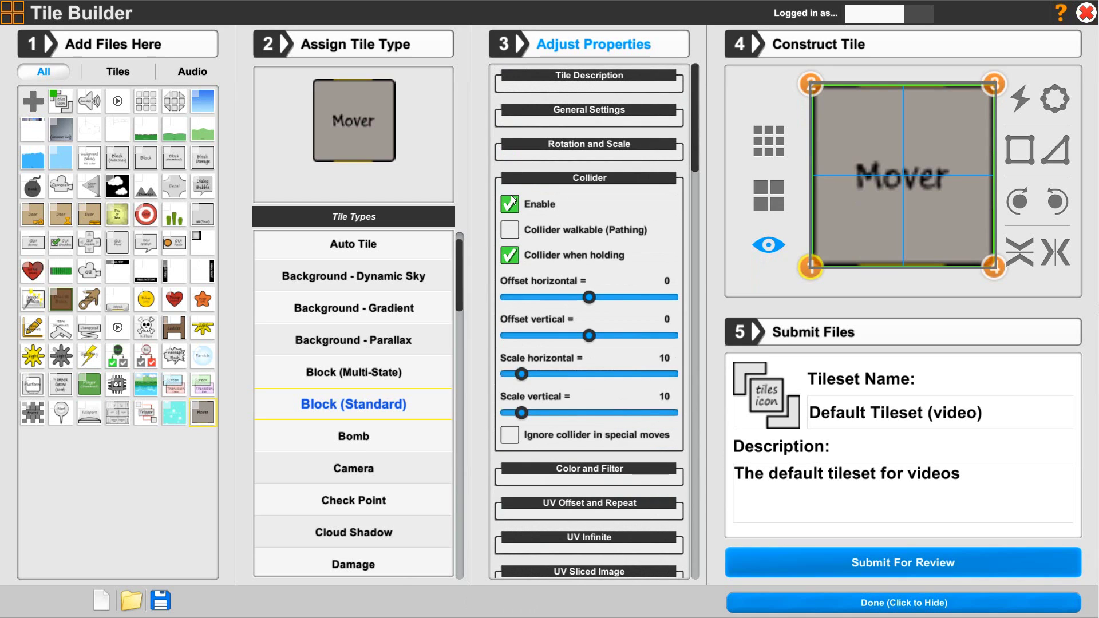
pyautogui.click(604, 178)
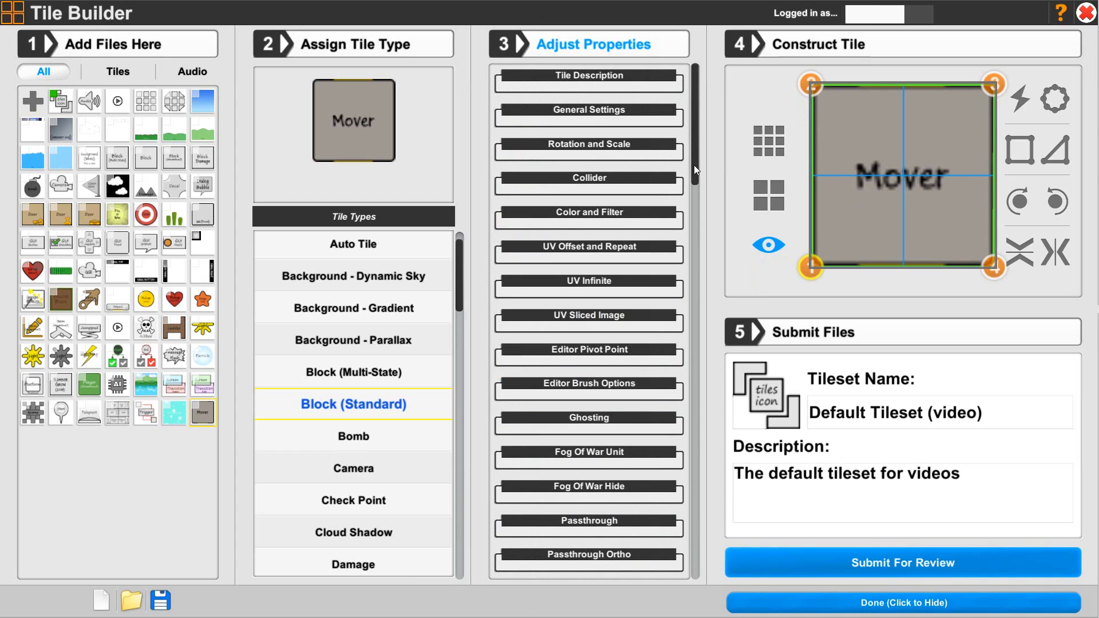
pyautogui.moveTo(694, 166); pyautogui.dragTo(672, 307)
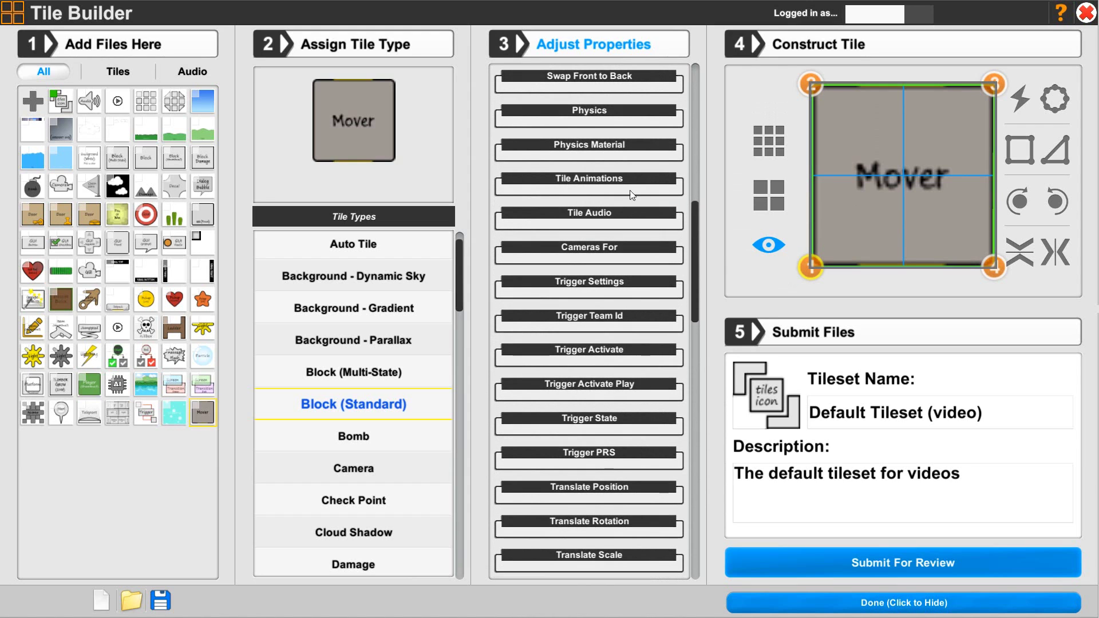
pyautogui.click(558, 179)
pyautogui.click(540, 252)
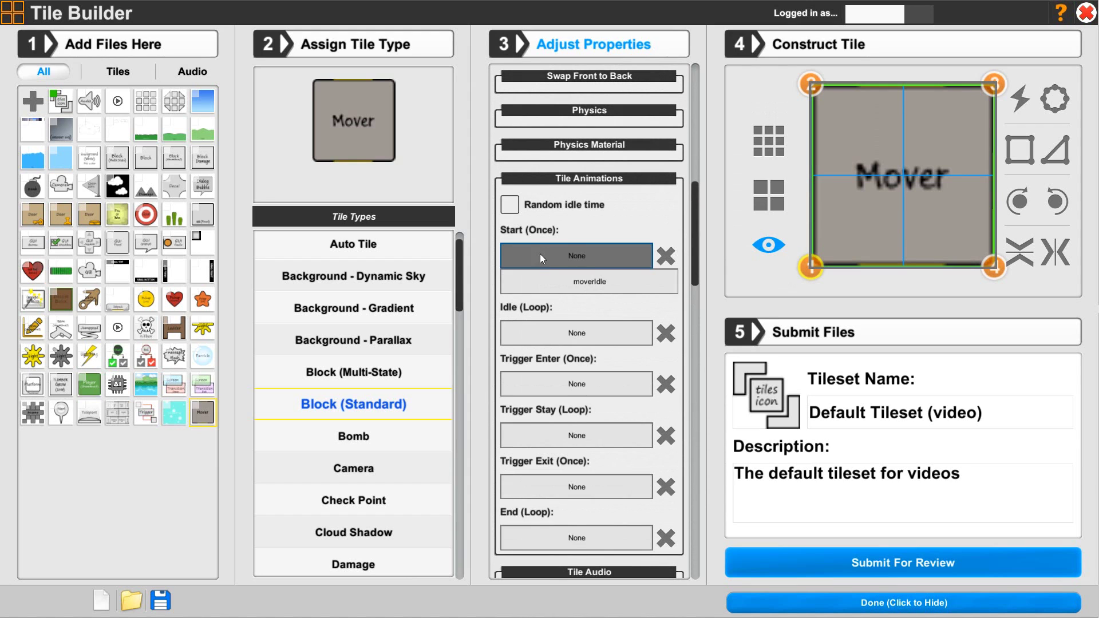
pyautogui.click(541, 282)
pyautogui.click(541, 302)
pyautogui.click(539, 338)
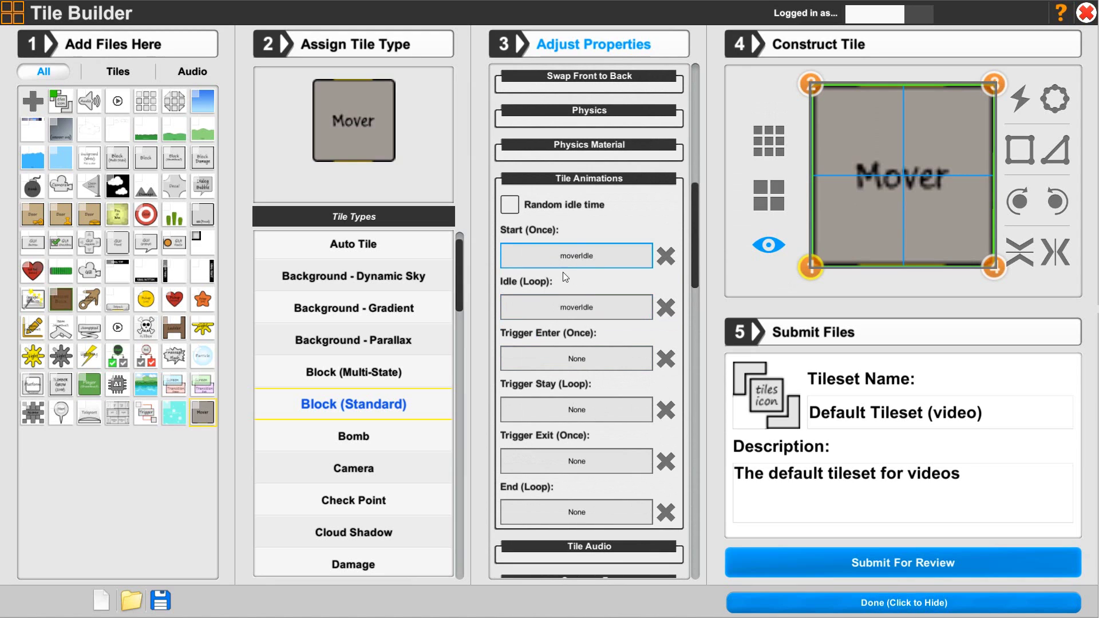
pyautogui.click(558, 182)
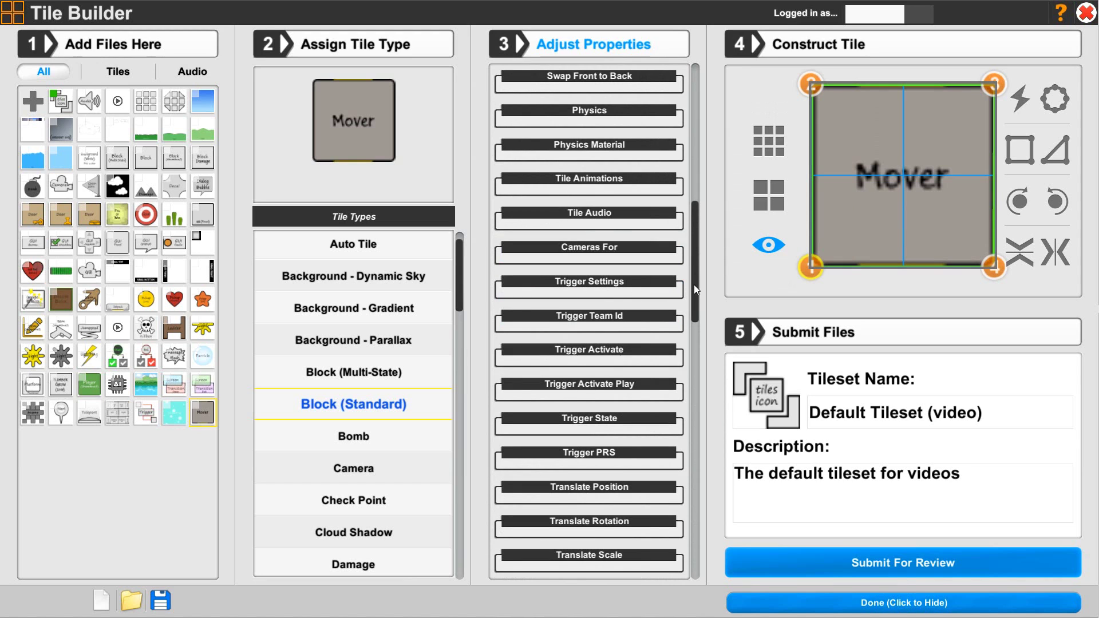
# Enable Parent To Object for the Mover tile
pyautogui.moveTo(693, 284); pyautogui.dragTo(691, 327)
pyautogui.scroll(2, 690, 327)
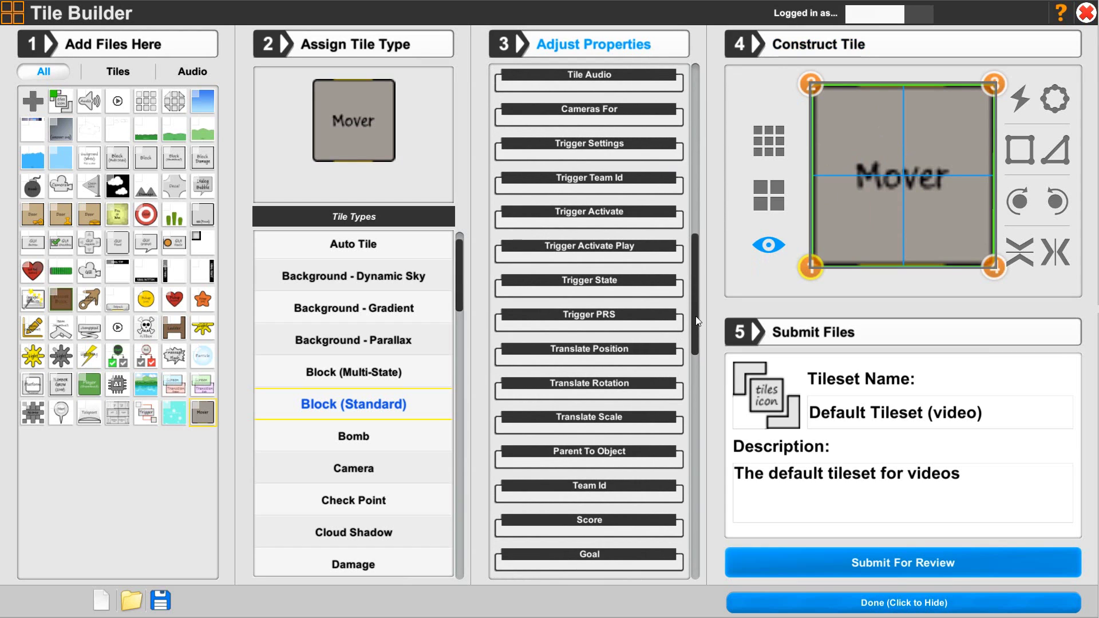
pyautogui.moveTo(696, 317); pyautogui.dragTo(692, 340)
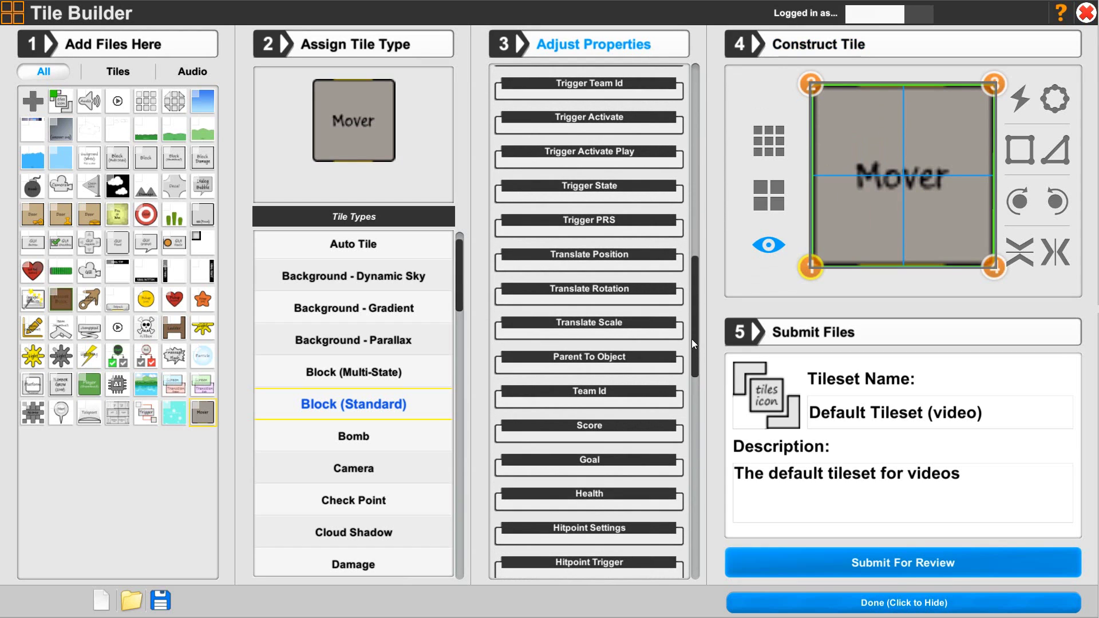
pyautogui.click(575, 357)
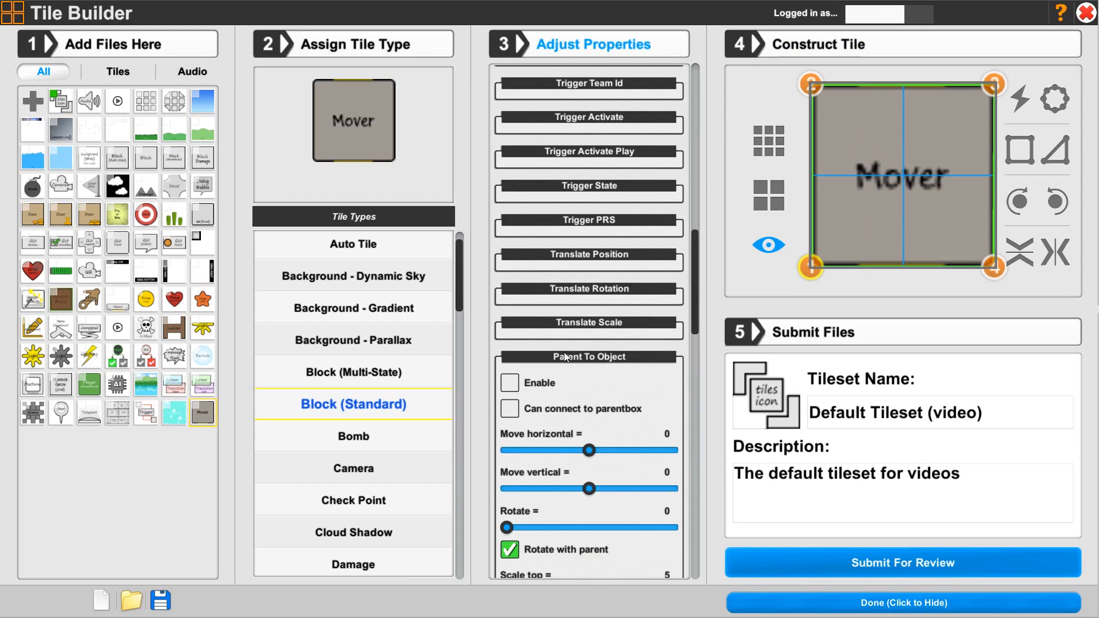
pyautogui.scroll(-1, 593, 363)
pyautogui.click(508, 326)
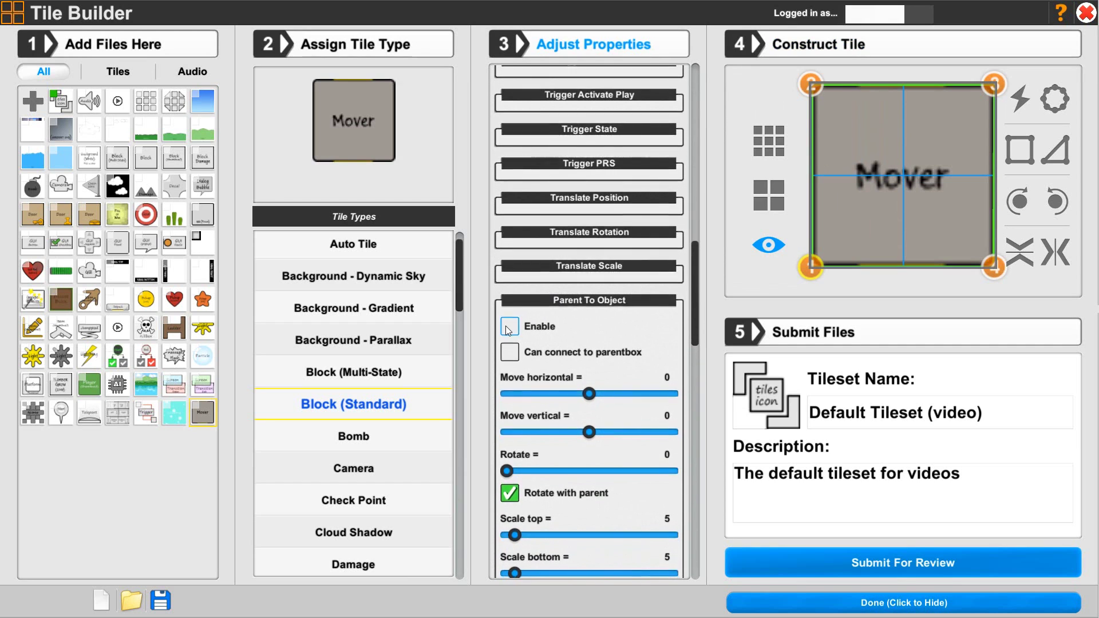
pyautogui.scroll(-1, 540, 314)
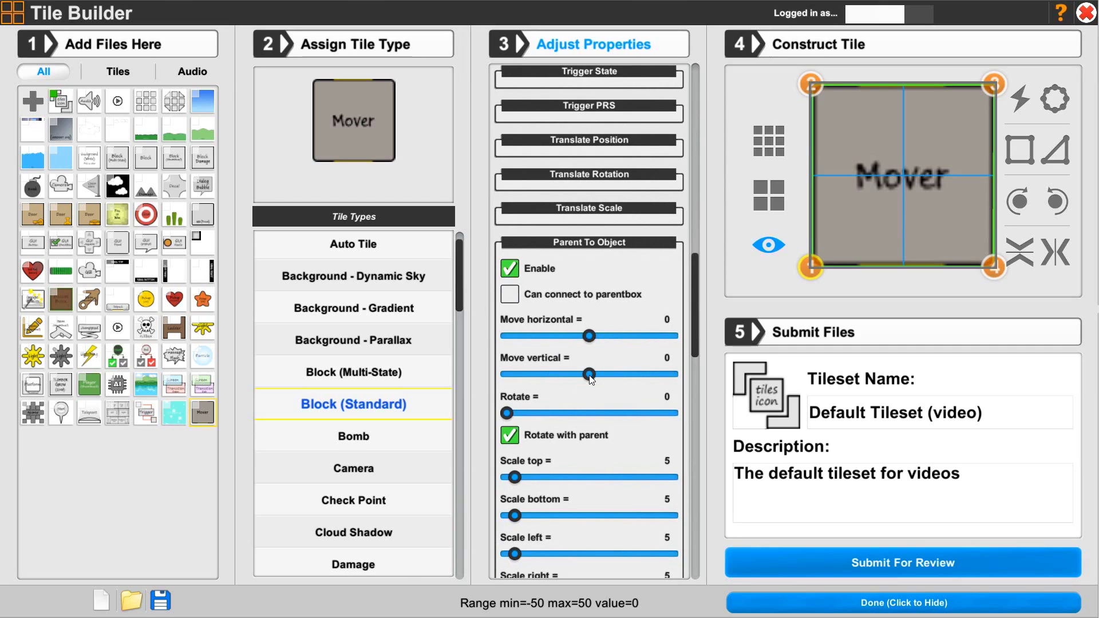
# Try out the parent box's vertical move, return it to 0, and set Scale top to 8
pyautogui.moveTo(591, 380); pyautogui.dragTo(596, 380)
pyautogui.moveTo(595, 375); pyautogui.dragTo(591, 380)
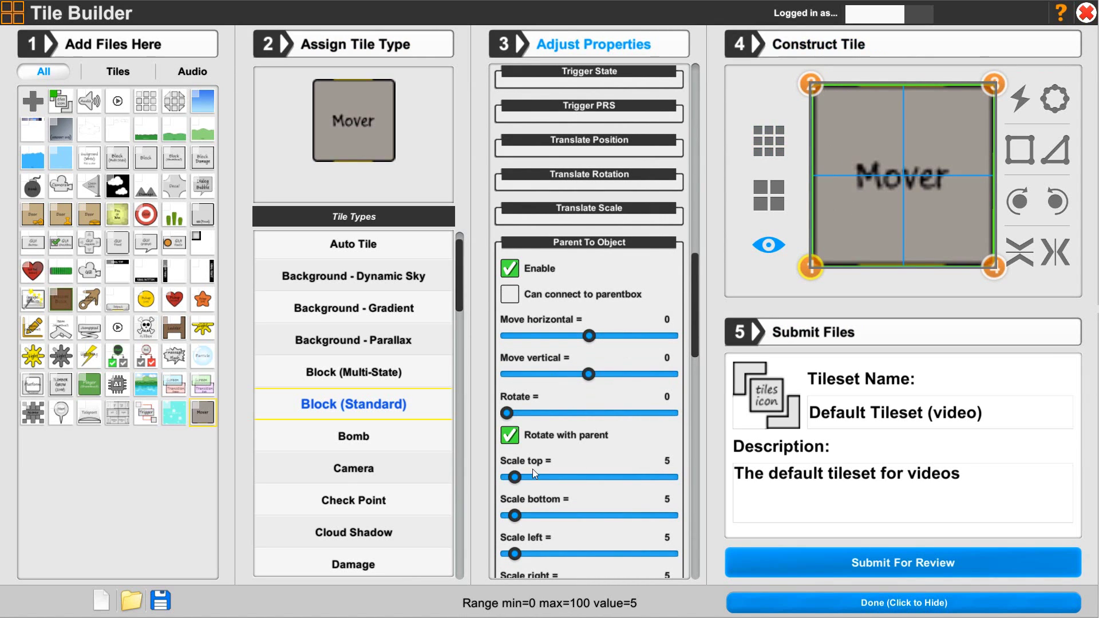
pyautogui.moveTo(515, 476); pyautogui.dragTo(522, 484)
pyautogui.moveTo(519, 480); pyautogui.dragTo(518, 478)
pyautogui.scroll(-3, 691, 349)
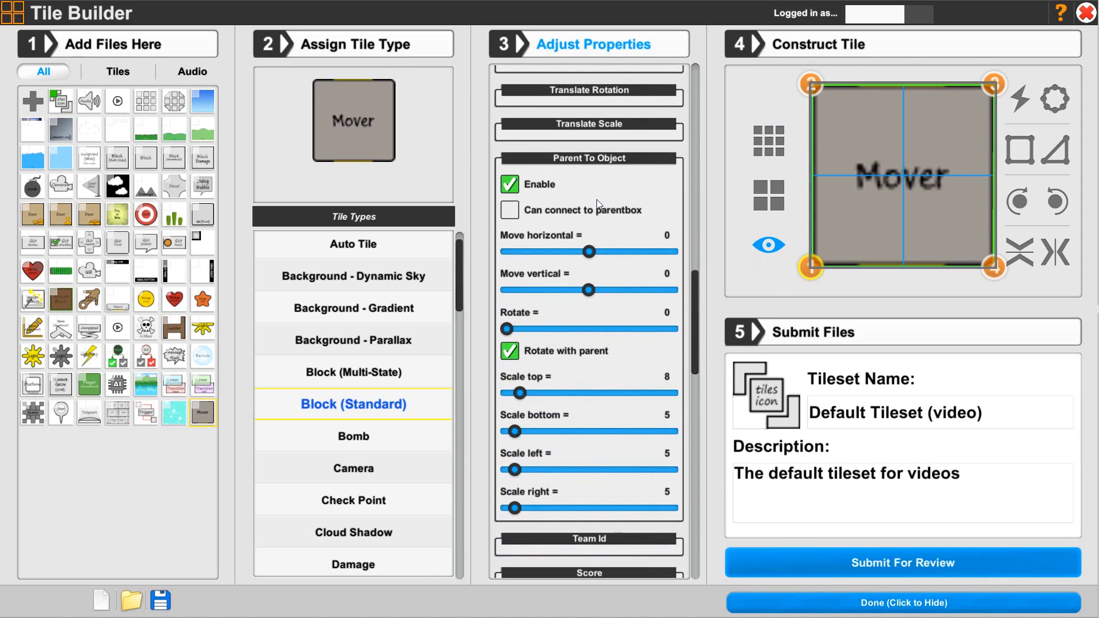
pyautogui.click(552, 163)
# Turn on Unlimited for Translate Position and set its ping distance to 40
pyautogui.scroll(5, 555, 343)
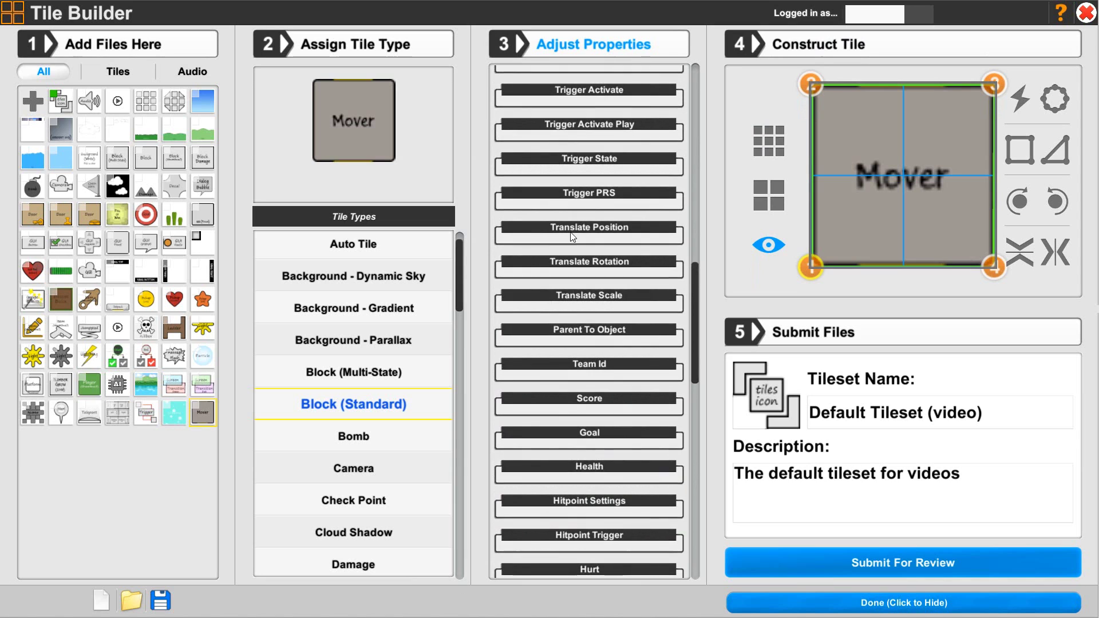
pyautogui.click(580, 229)
pyautogui.click(511, 254)
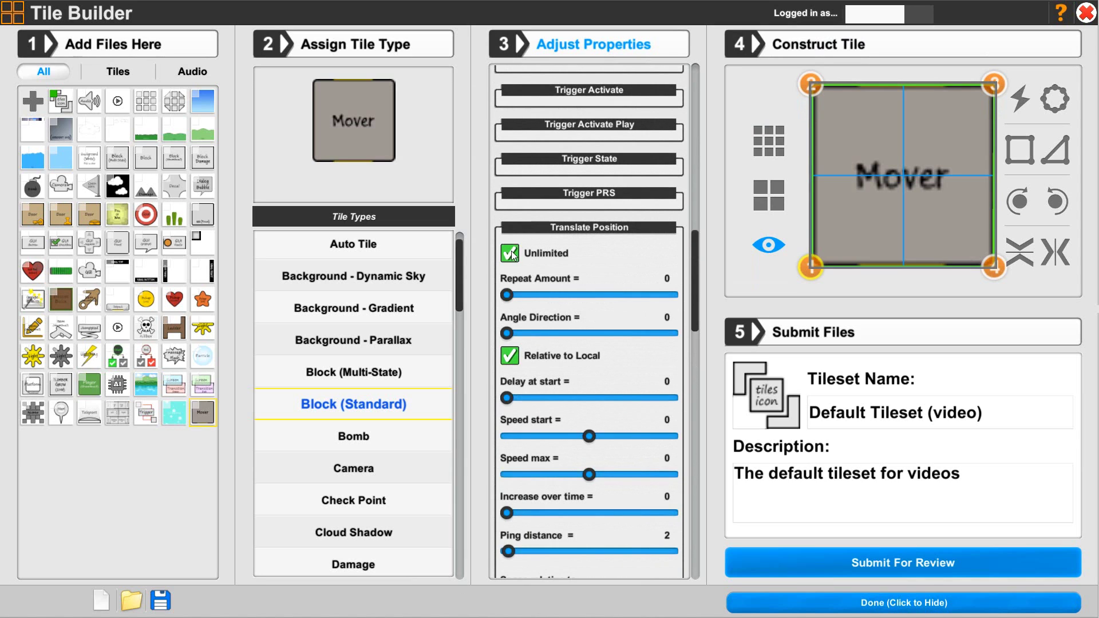
pyautogui.scroll(-3, 536, 263)
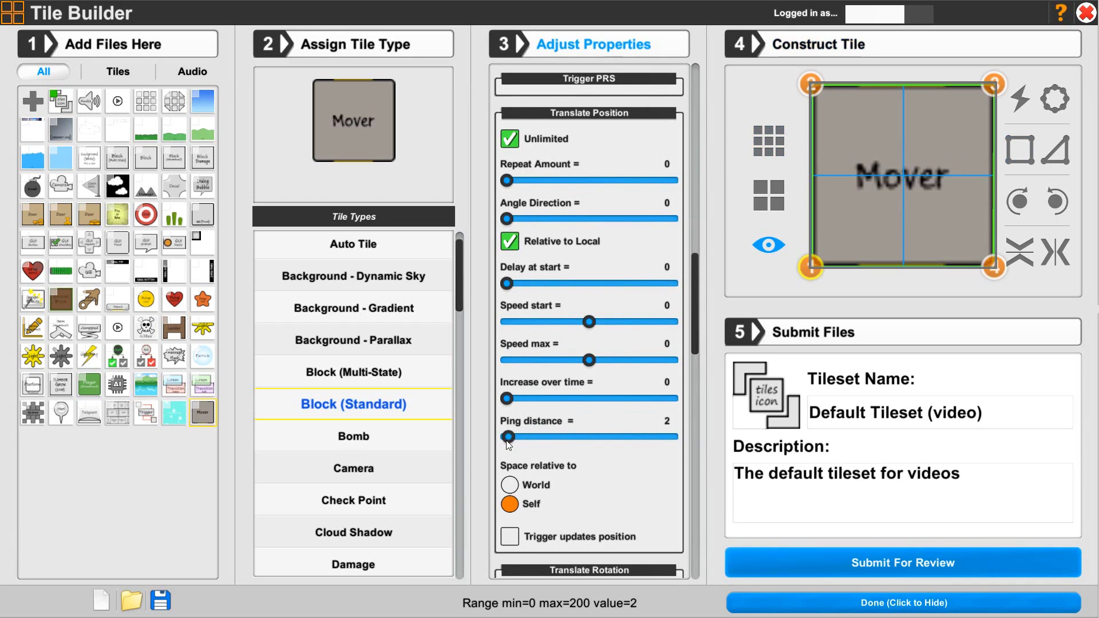
pyautogui.moveTo(507, 440); pyautogui.dragTo(541, 440)
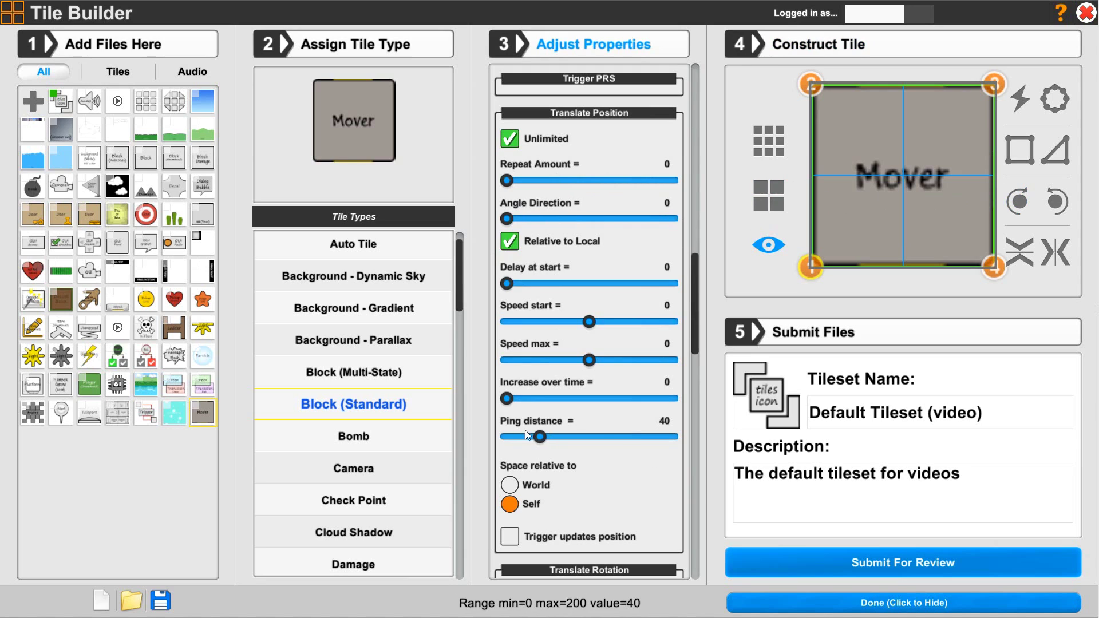
# Set both the Speed start and Speed max of Translate Position to 20
pyautogui.moveTo(590, 322); pyautogui.dragTo(600, 324)
pyautogui.moveTo(590, 364); pyautogui.dragTo(594, 364)
pyautogui.moveTo(599, 324); pyautogui.dragTo(607, 363)
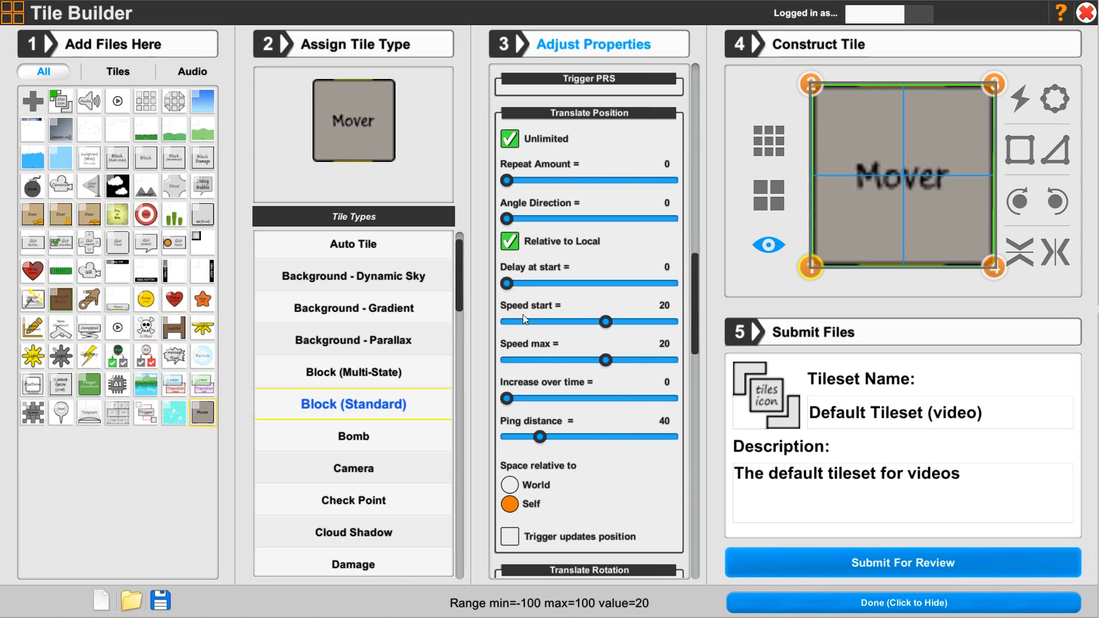
pyautogui.scroll(-1, 514, 312)
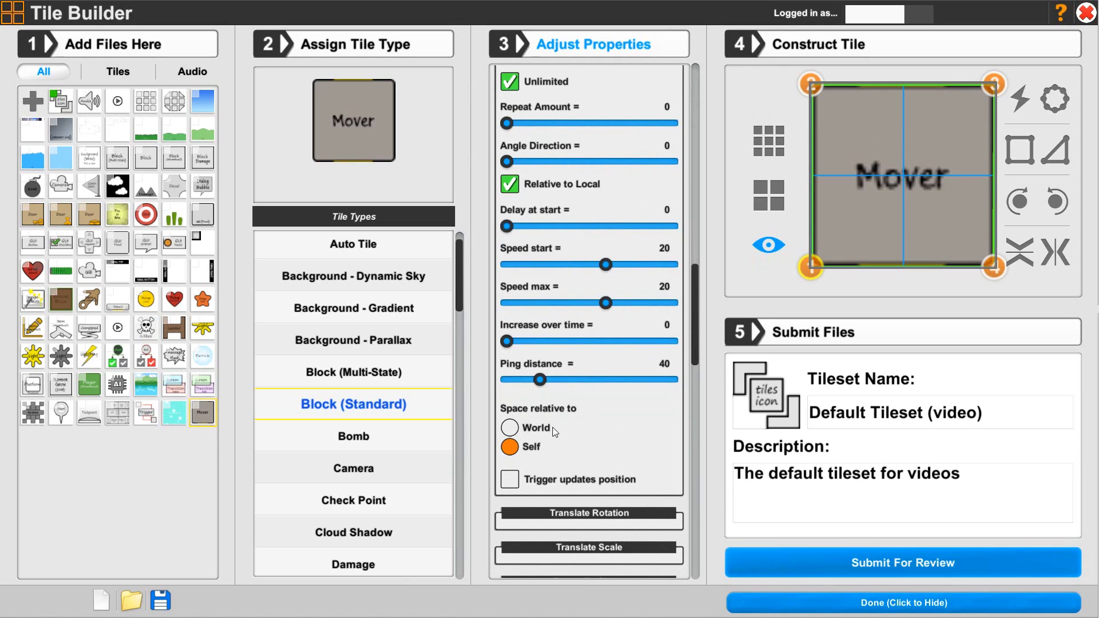
pyautogui.scroll(2, 624, 352)
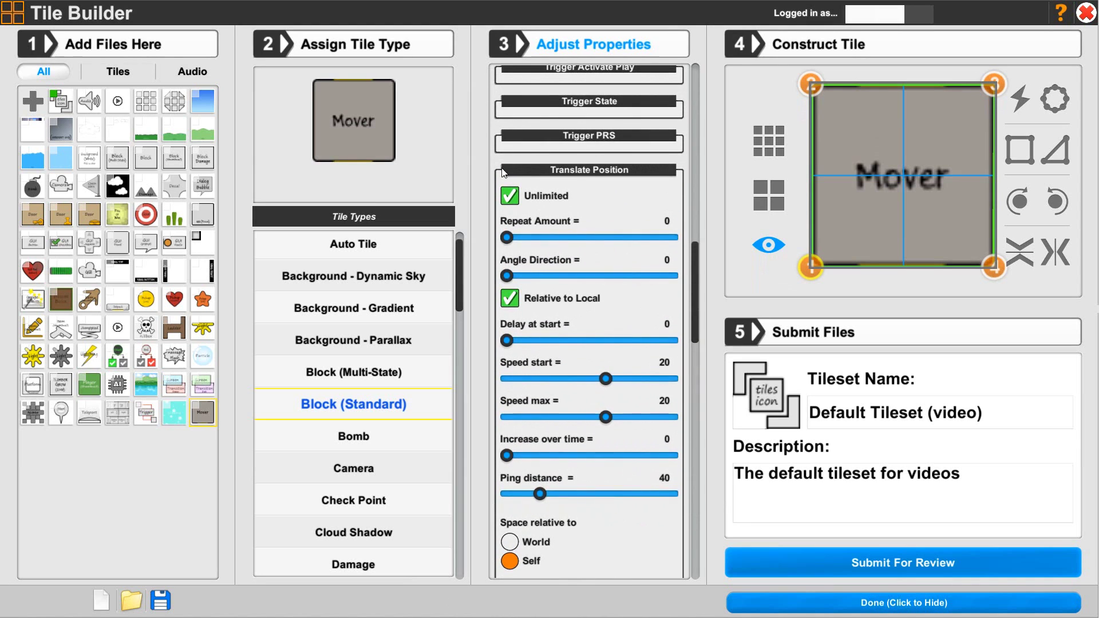
pyautogui.click(585, 176)
pyautogui.scroll(20, 579, 311)
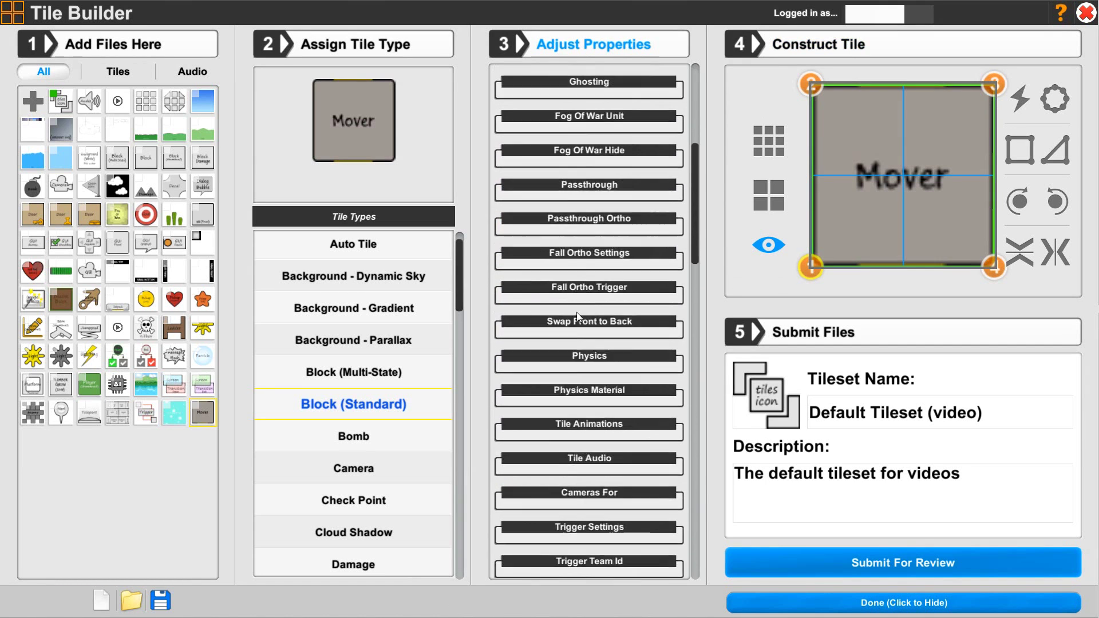